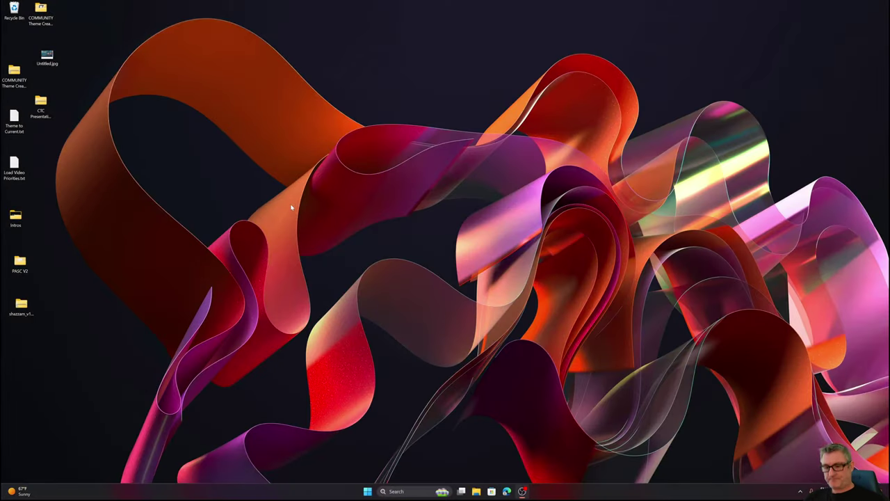
# Launch COMMUNITY Theme Creator from the Start menu's pinned apps
pyautogui.press('super')
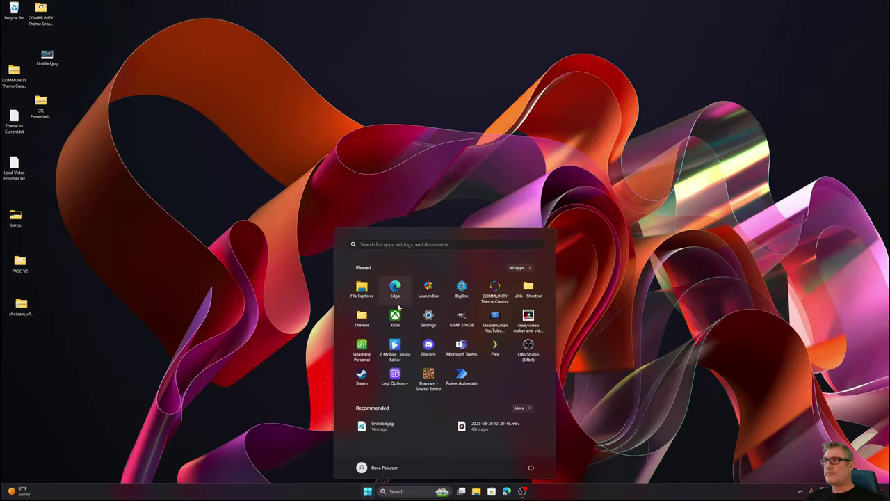
pyautogui.click(496, 292)
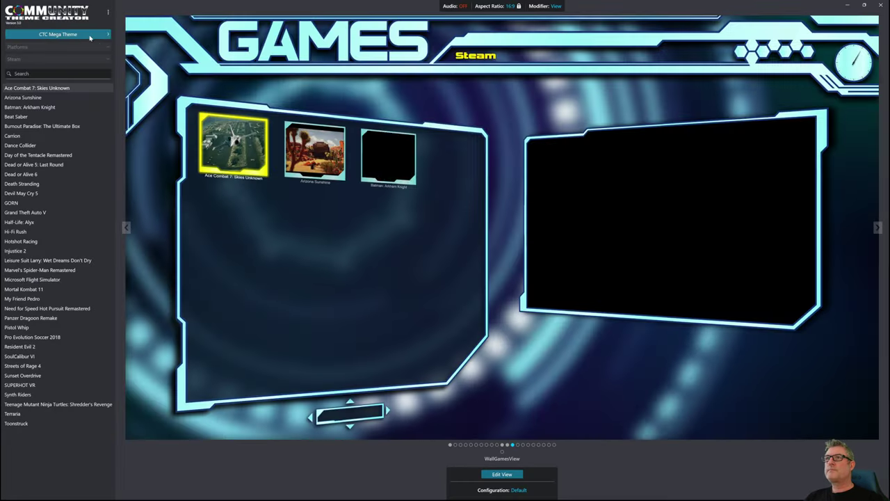
# Load the 3.0 Test theme and open its TextGamesView in the view editor
pyautogui.click(89, 36)
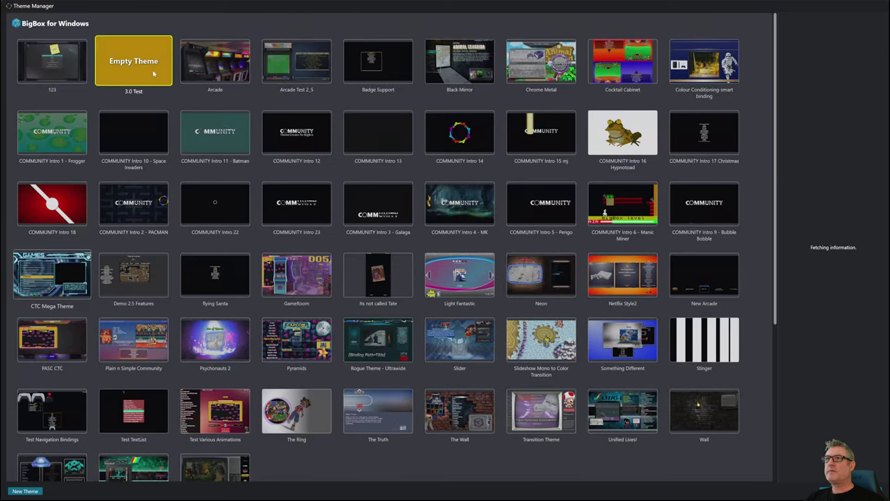
pyautogui.click(154, 72)
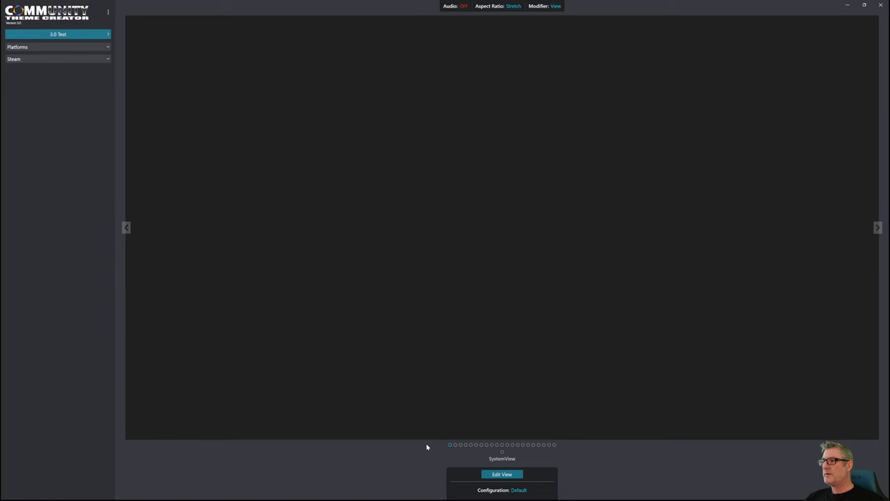
pyautogui.click(506, 459)
pyautogui.click(504, 396)
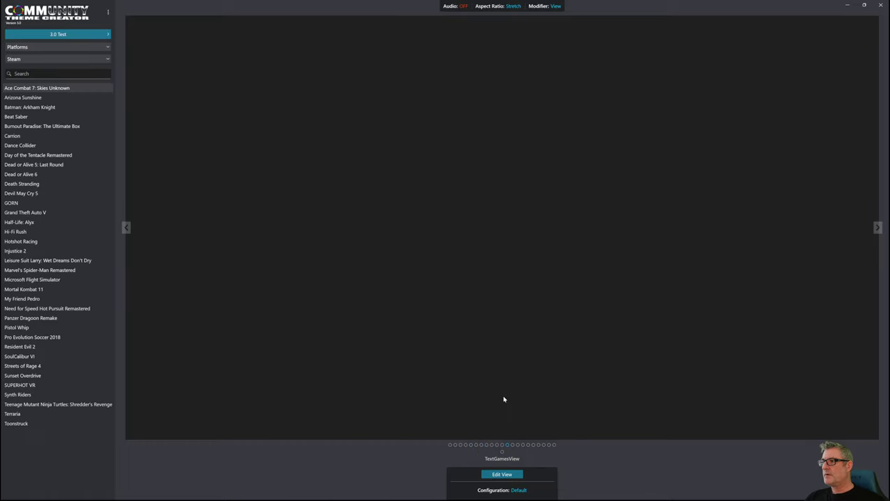
pyautogui.click(500, 475)
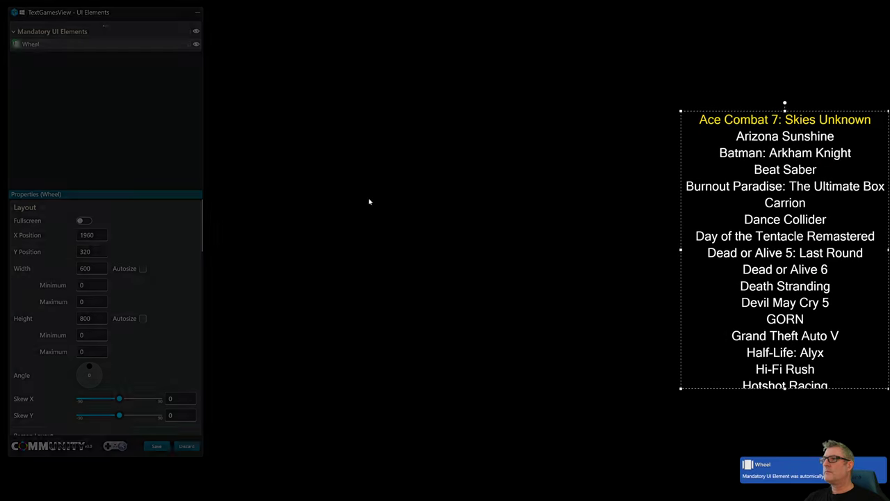
# Add a Selected Item Video element and step the game list down to Mortal Kombat 11
pyautogui.click(105, 26)
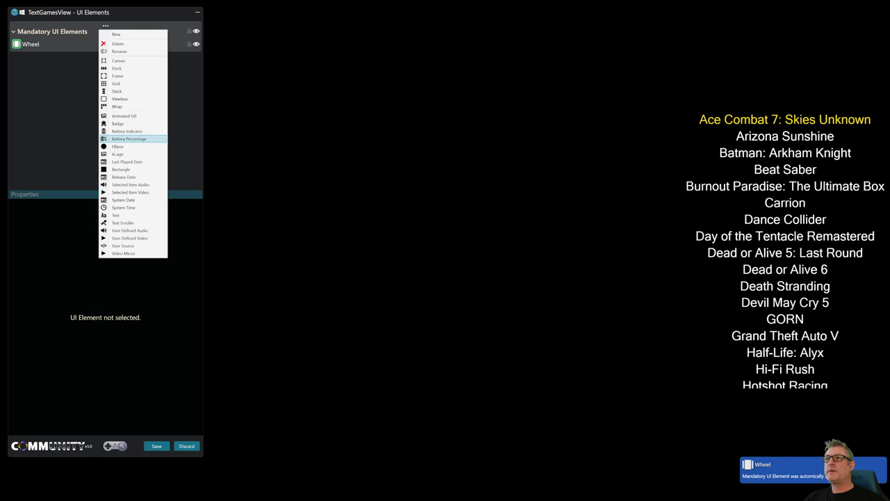
pyautogui.click(130, 192)
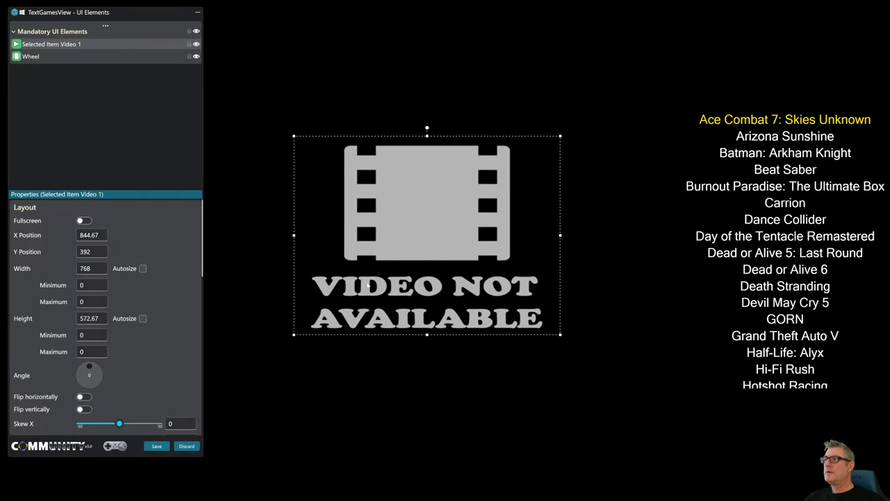
pyautogui.moveTo(122, 446)
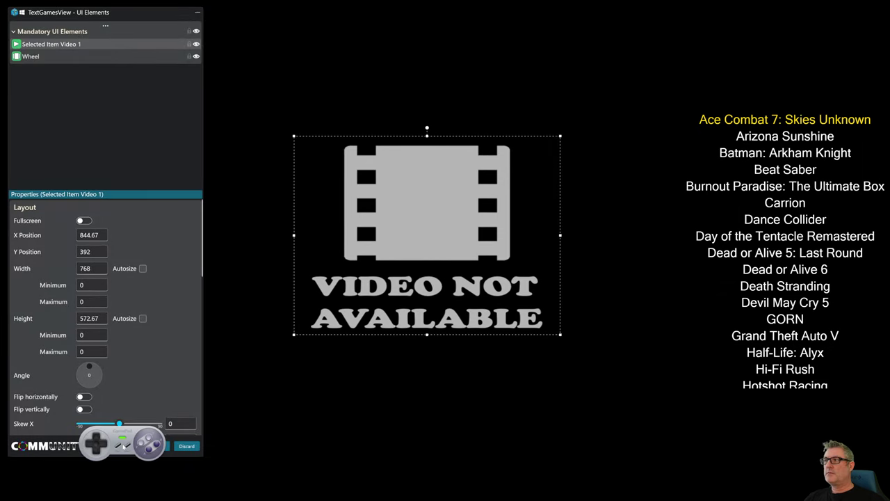
pyautogui.press('Down')
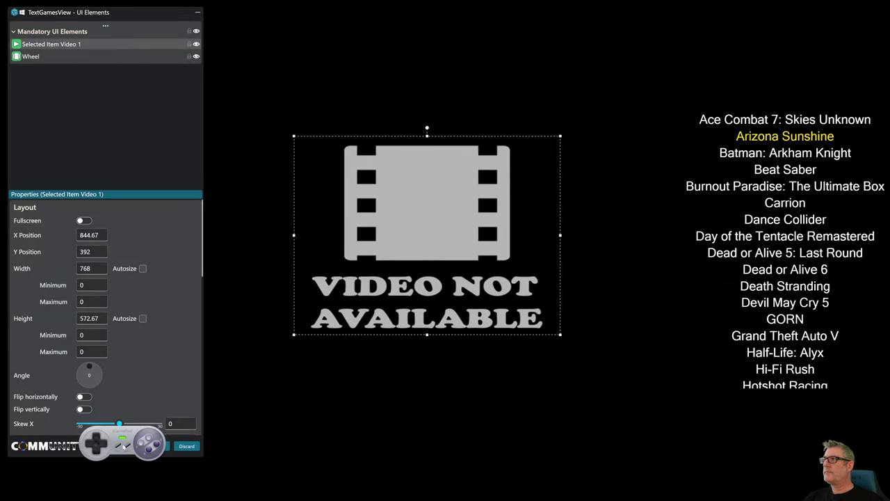
pyautogui.press('Down')
pyautogui.press('Down')
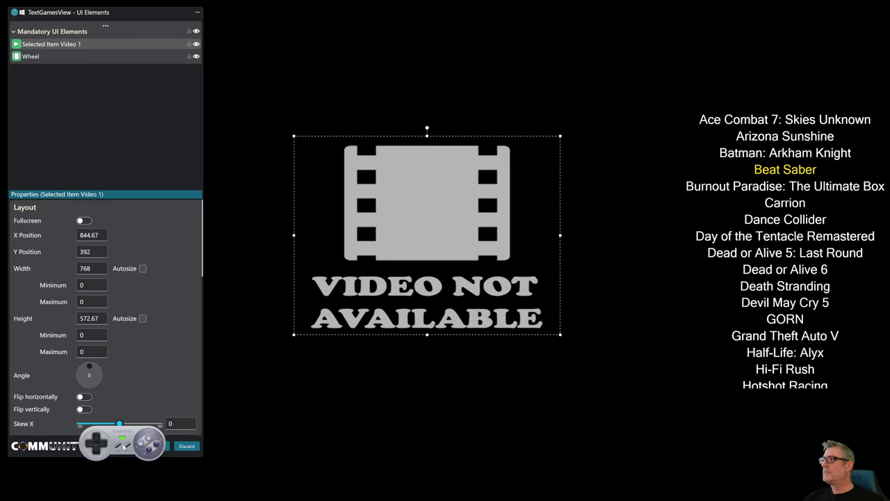
pyautogui.press('Down')
pyautogui.press('Down')
pyautogui.press('Down')
pyautogui.press('Down')
pyautogui.press('Down')
pyautogui.press('Up')
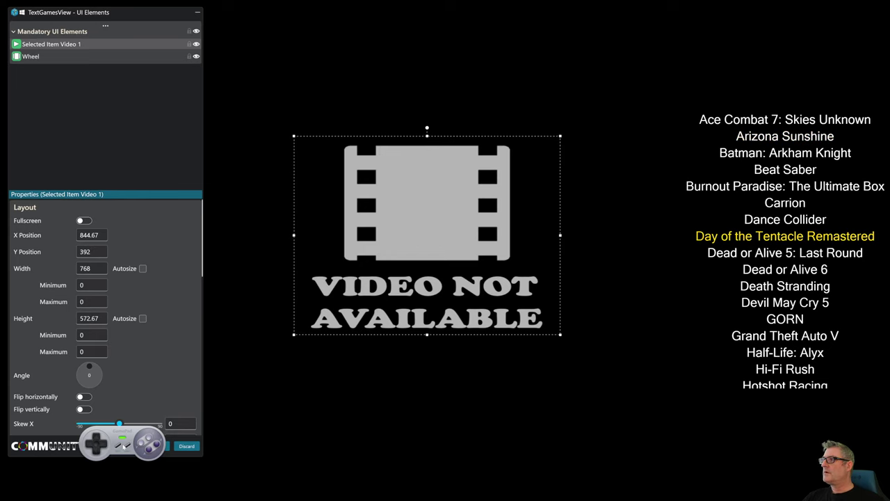
pyautogui.press('Down')
pyautogui.press('Down')
pyautogui.press('Down')
pyautogui.press('Down')
pyautogui.press('Down')
pyautogui.press('Down')
pyautogui.press('Down')
pyautogui.press('Down')
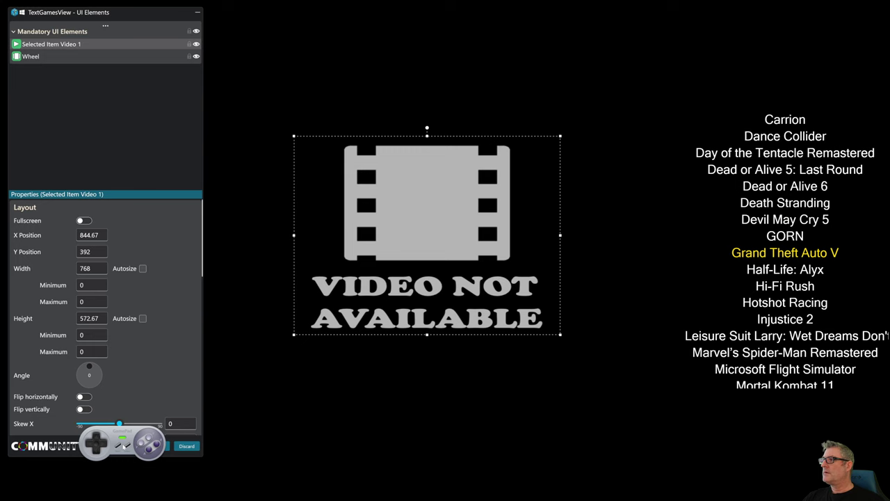
pyautogui.press('Down')
pyautogui.press('Down')
pyautogui.press('Down')
pyautogui.press('Down')
pyautogui.press('Down')
pyautogui.press('Down')
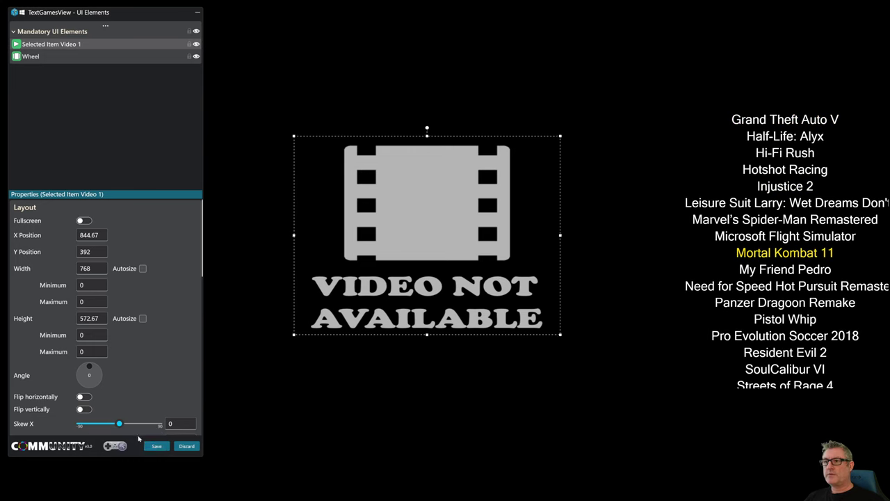
# Save the TextGamesView edits and filter the game list to Nintendo Wii U
pyautogui.click(157, 446)
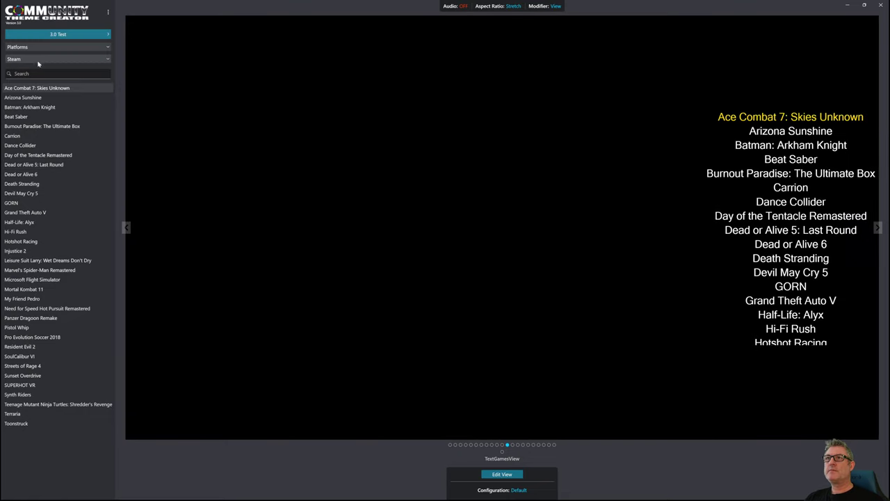
pyautogui.click(39, 60)
pyautogui.scroll(5, 43, 66)
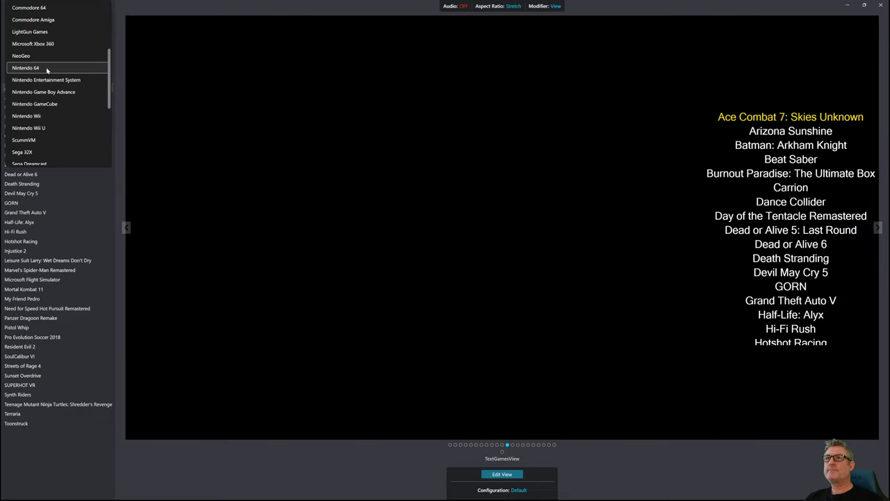
pyautogui.click(42, 128)
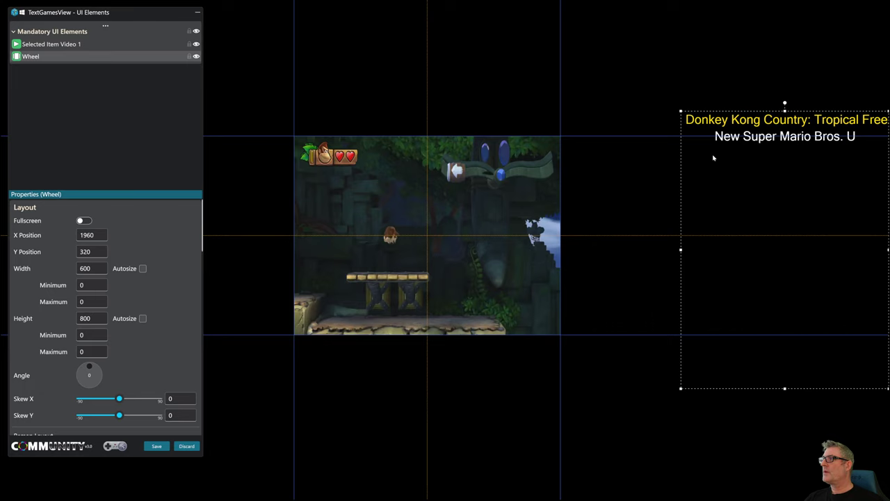
# On Selected Item Video 1, try the PivotX effect, then PivotY tilted to 0.18
pyautogui.click(370, 222)
pyautogui.scroll(-10, 50, 291)
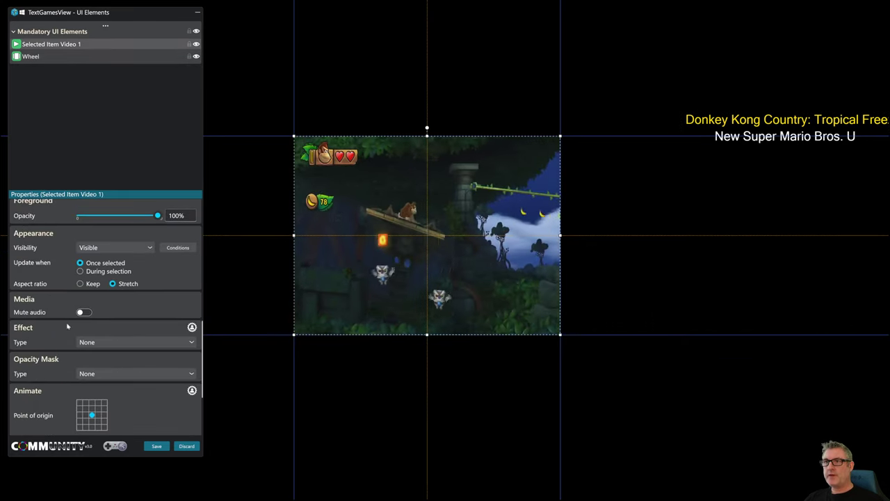
pyautogui.click(98, 342)
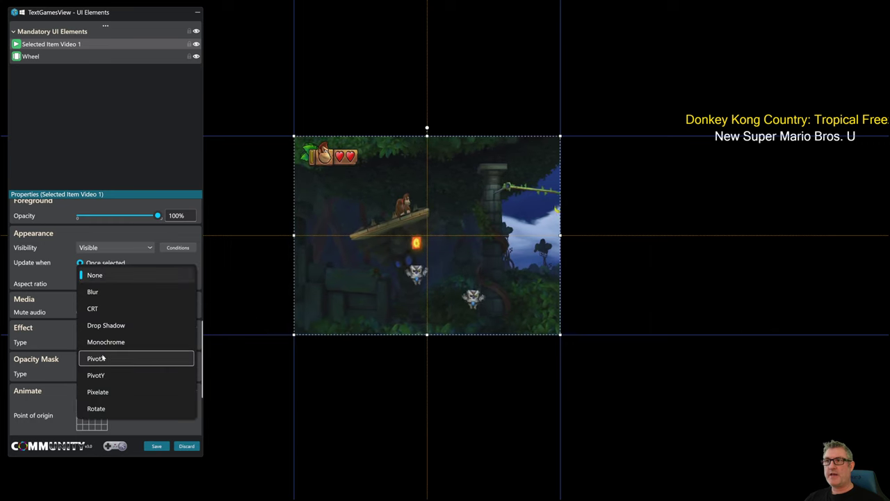
pyautogui.click(115, 357)
pyautogui.moveTo(122, 357)
pyautogui.mouseDown()
pyautogui.moveTo(134, 359)
pyautogui.moveTo(114, 359)
pyautogui.moveTo(118, 366)
pyautogui.mouseUp()
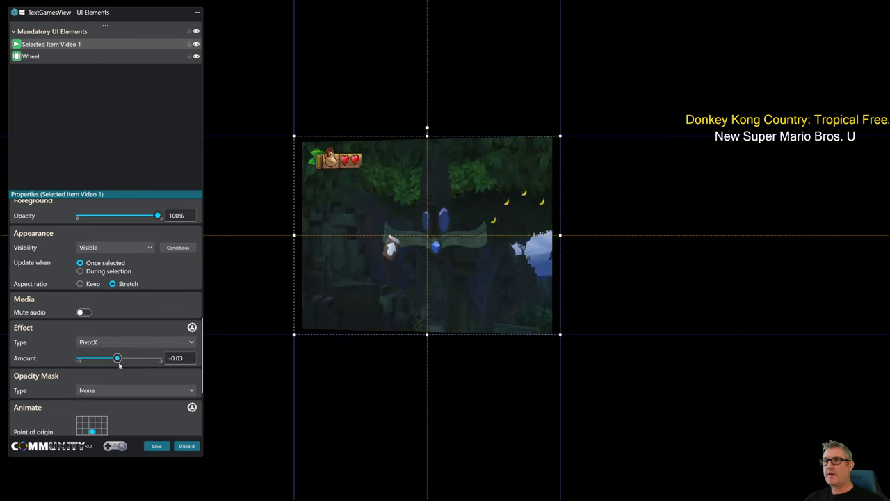
pyautogui.click(116, 344)
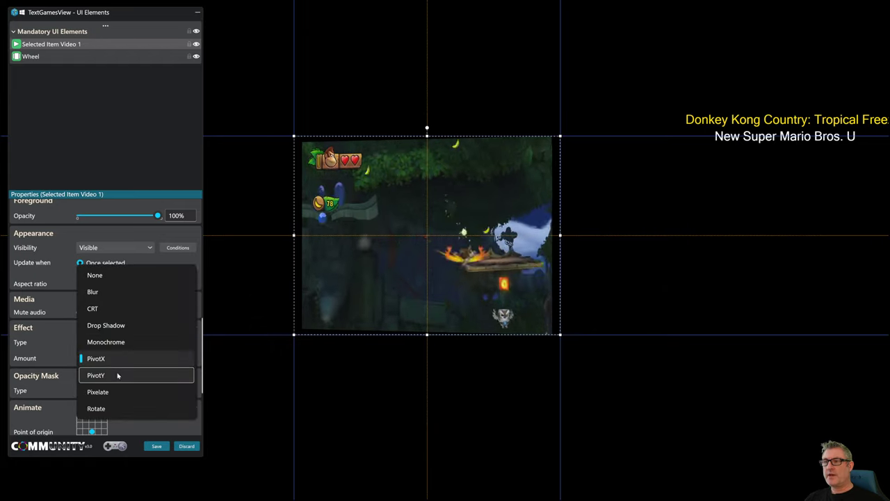
pyautogui.click(118, 375)
pyautogui.moveTo(122, 358)
pyautogui.mouseDown()
pyautogui.moveTo(129, 362)
pyautogui.moveTo(113, 359)
pyautogui.mouseUp()
pyautogui.click(106, 342)
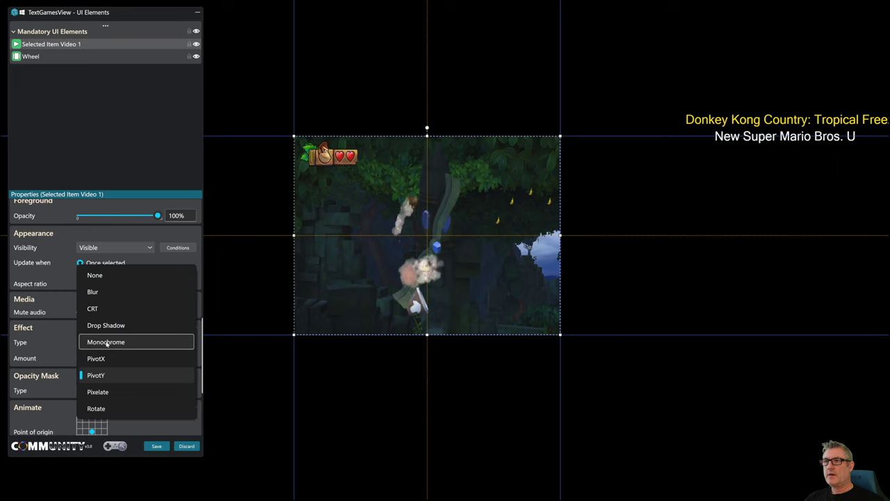
# Apply the Rotate effect with X rotation -0.43 and Y rotation -0.01
pyautogui.click(108, 409)
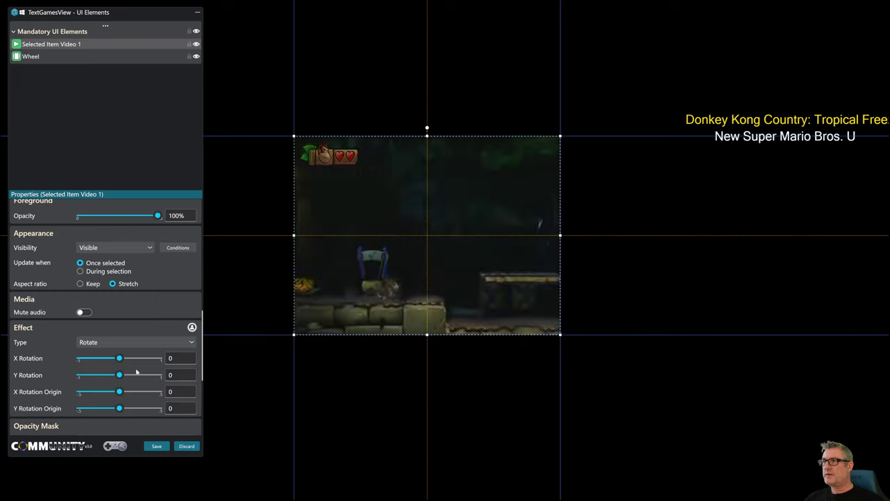
pyautogui.moveTo(119, 358); pyautogui.dragTo(89, 381)
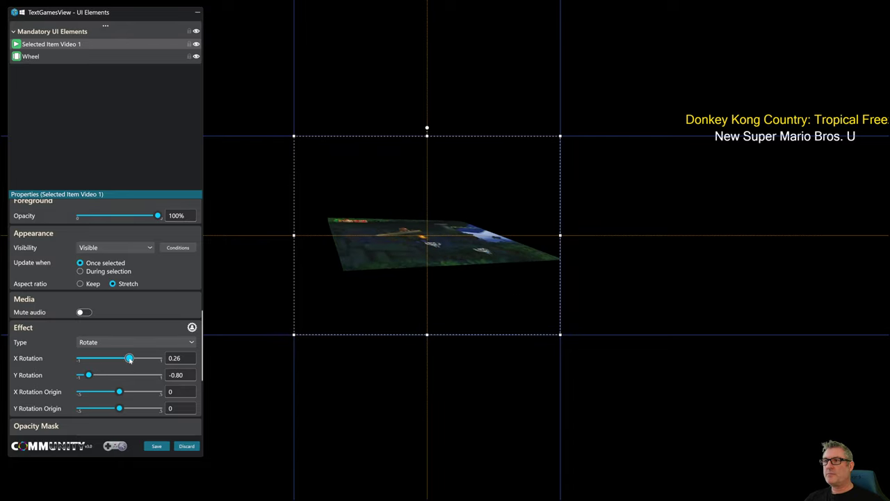
pyautogui.moveTo(129, 358); pyautogui.dragTo(106, 359)
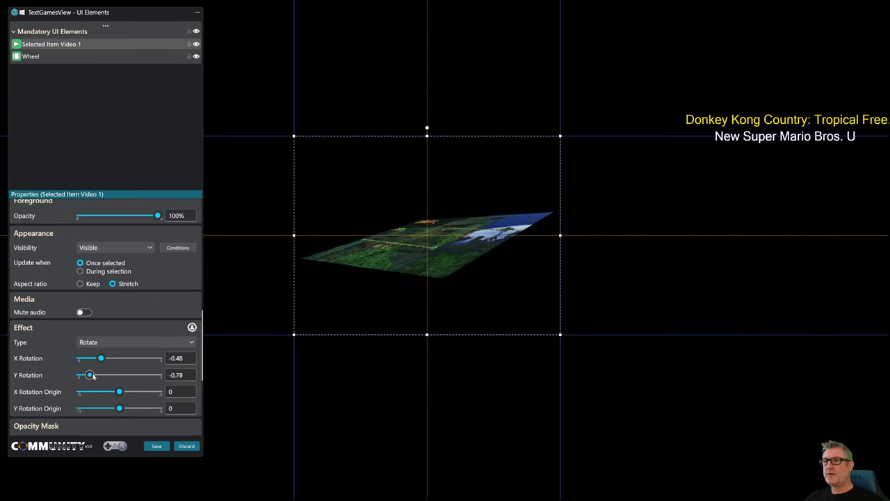
pyautogui.moveTo(93, 377); pyautogui.dragTo(87, 377)
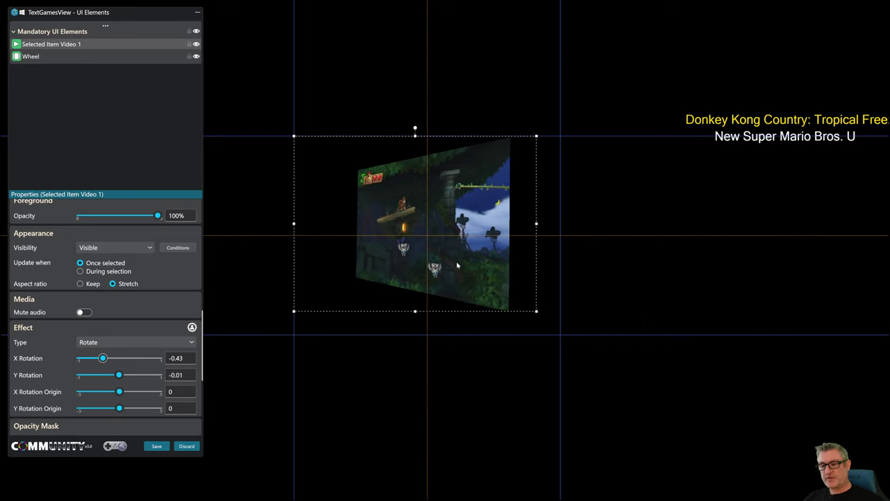
# Shrink the video panel from its corner and set its Y rotation to -0.37
pyautogui.moveTo(537, 315); pyautogui.dragTo(480, 286)
pyautogui.moveTo(544, 322); pyautogui.dragTo(543, 321)
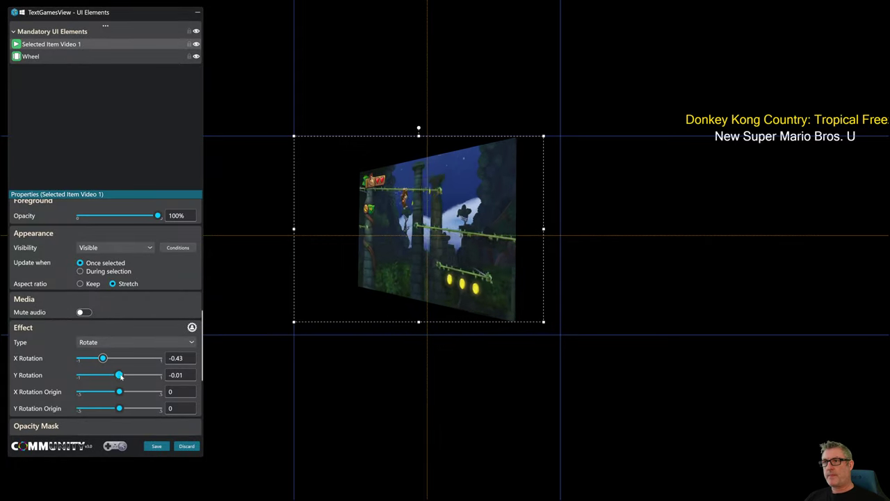
pyautogui.moveTo(119, 376); pyautogui.dragTo(115, 377)
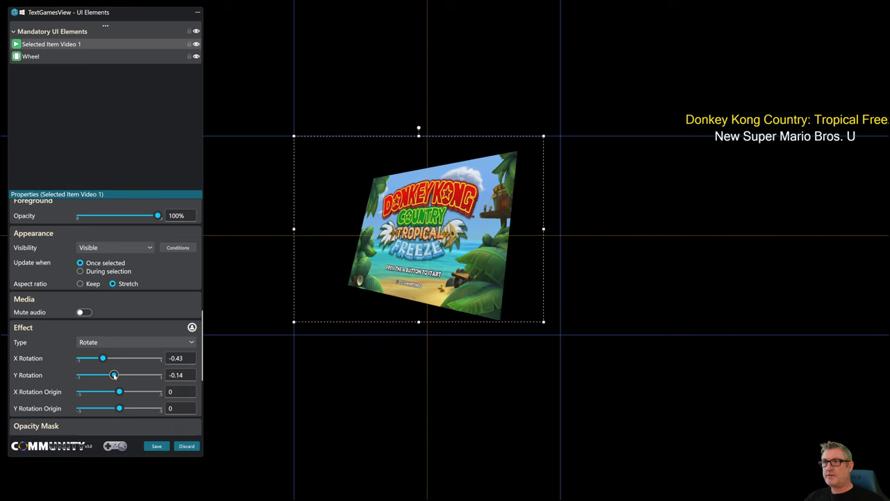
pyautogui.moveTo(114, 375); pyautogui.dragTo(111, 376)
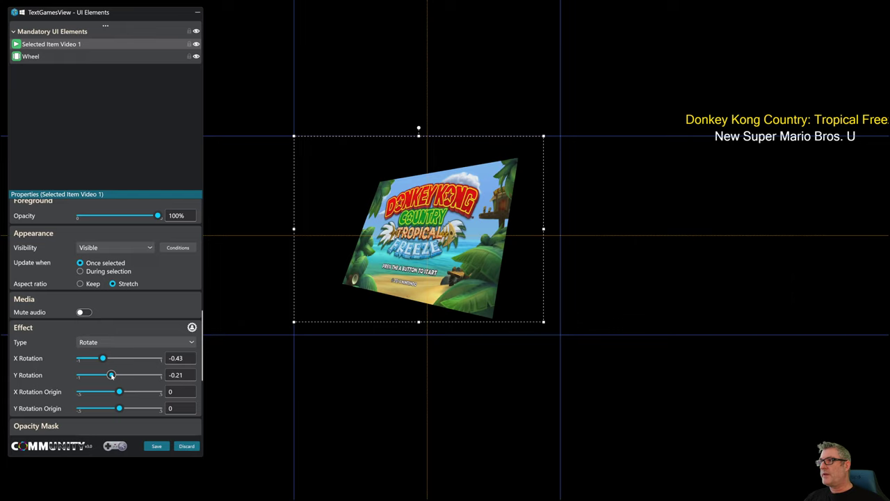
pyautogui.moveTo(112, 376); pyautogui.dragTo(110, 376)
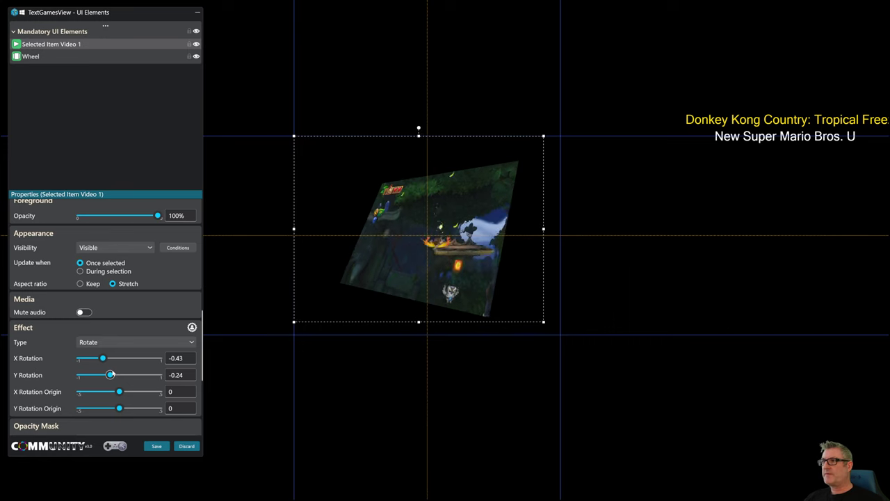
pyautogui.moveTo(111, 376); pyautogui.dragTo(107, 379)
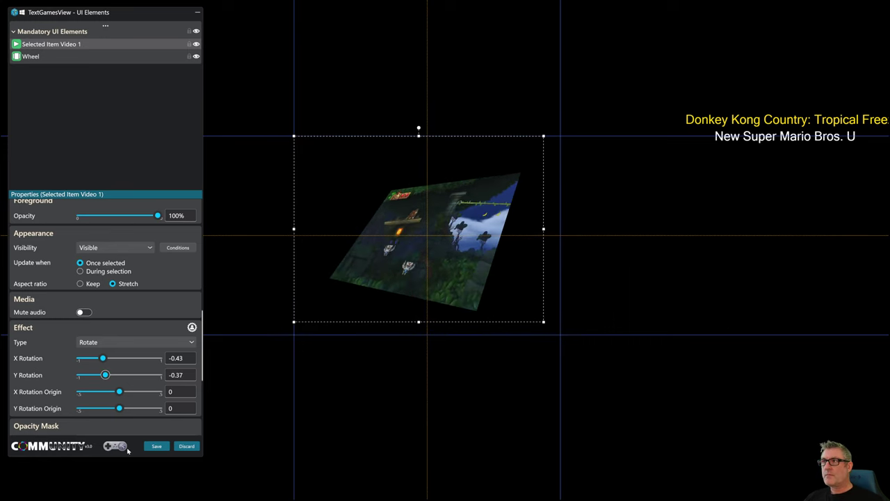
# Discard the TextGamesView edits without saving and restore the main window to a smaller size
pyautogui.click(187, 446)
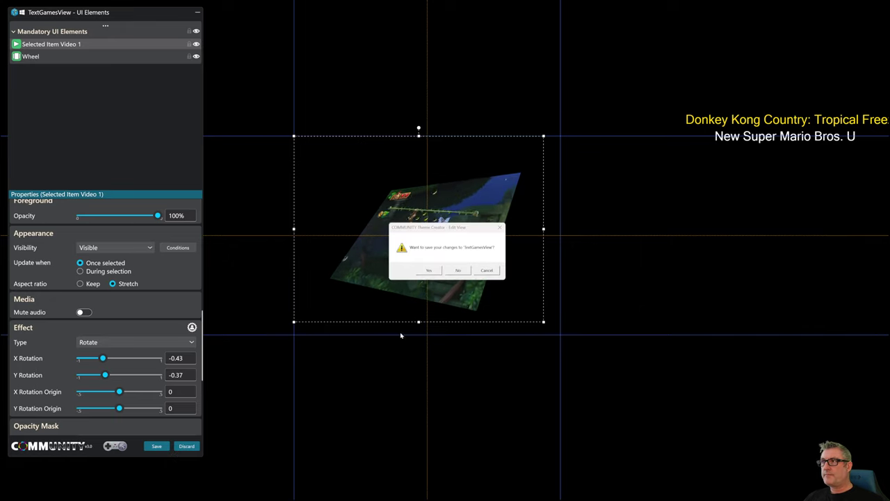
pyautogui.click(471, 270)
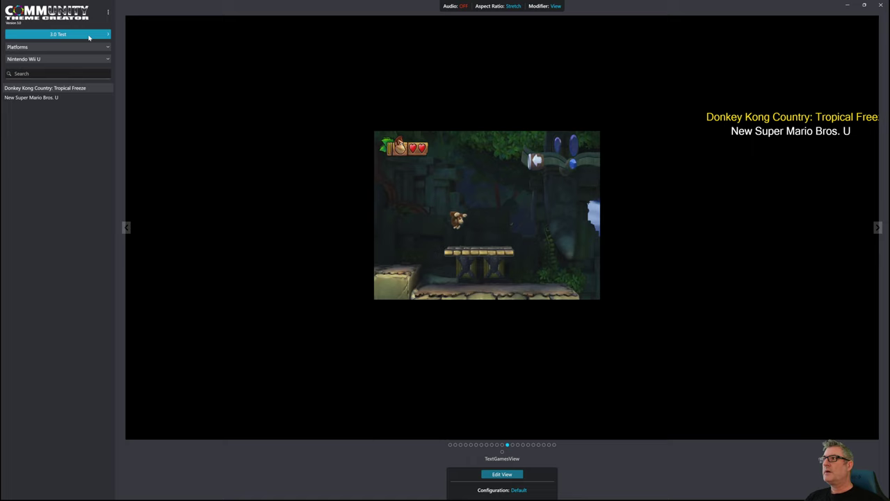
pyautogui.doubleClick(215, 7)
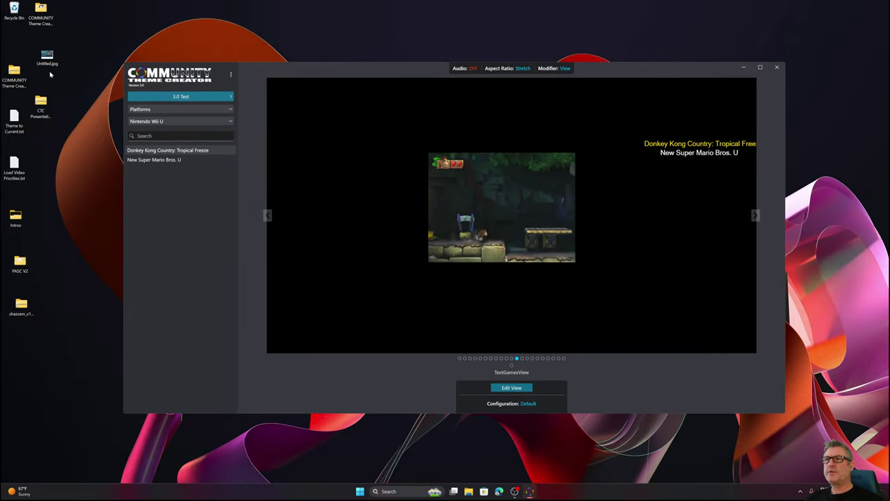
# Open Untitled.jpg from the desktop in Paint
pyautogui.doubleClick(47, 57)
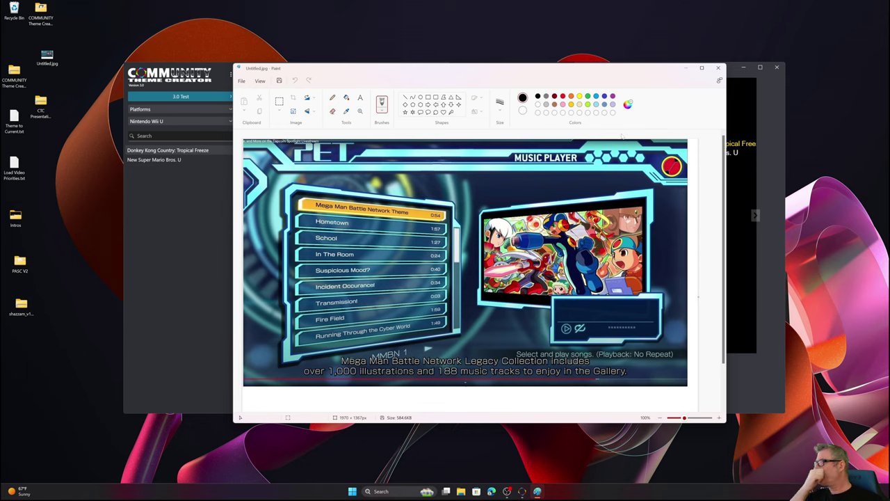
# Close the reference image, load the CTC Mega Theme, and move the Creator window up-left
pyautogui.click(720, 67)
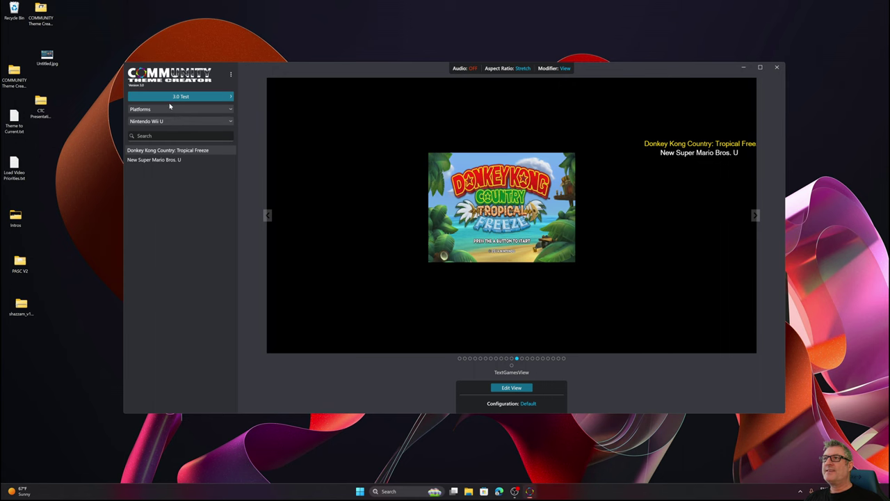
pyautogui.click(174, 95)
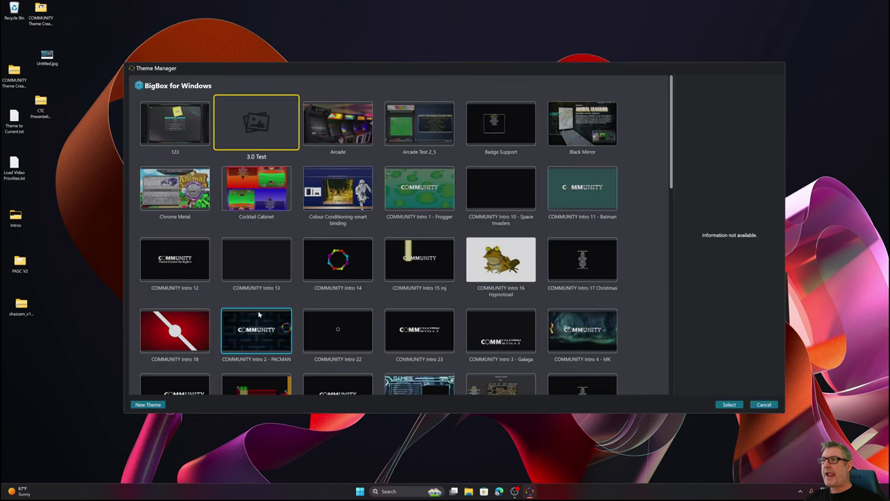
pyautogui.scroll(-2, 258, 314)
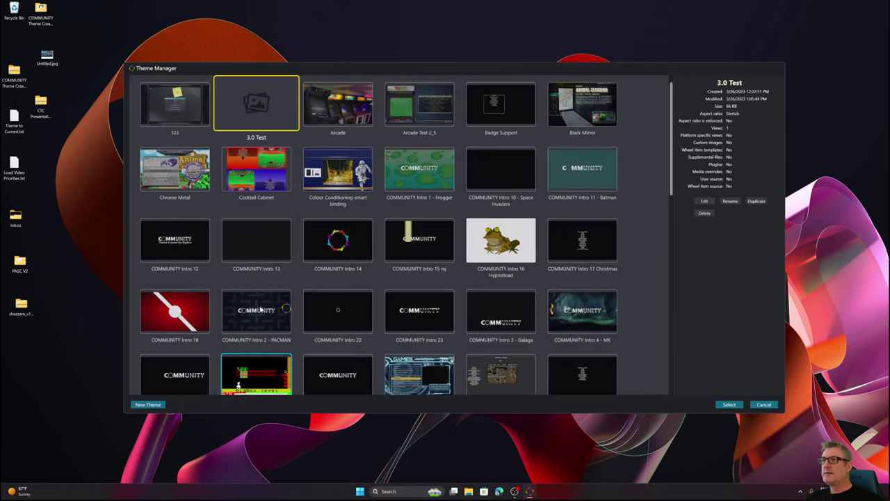
pyautogui.scroll(-2, 256, 291)
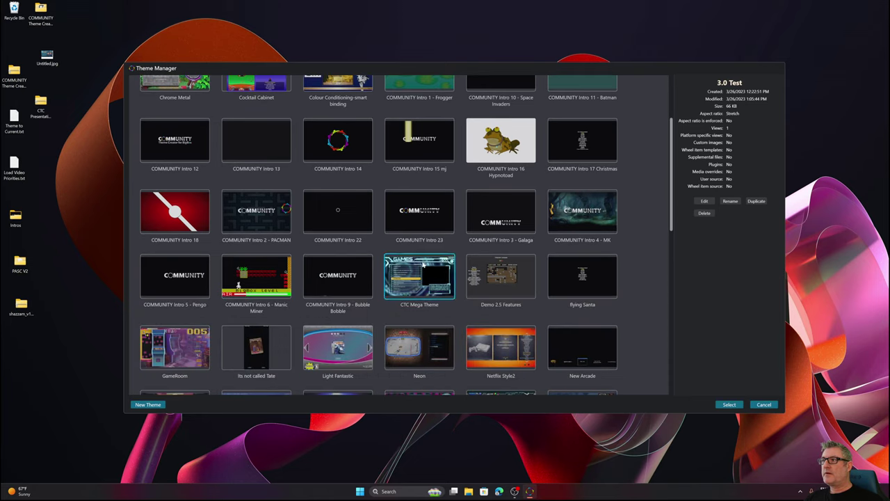
pyautogui.doubleClick(419, 279)
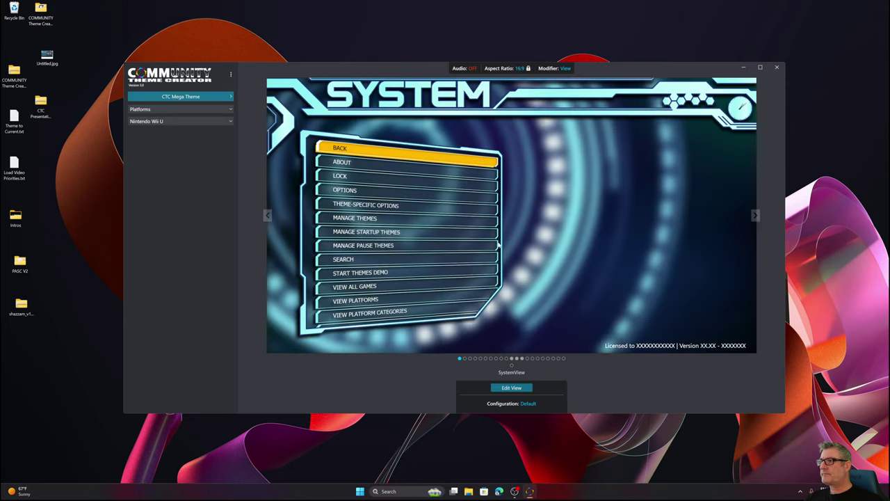
pyautogui.moveTo(397, 69); pyautogui.dragTo(366, 48)
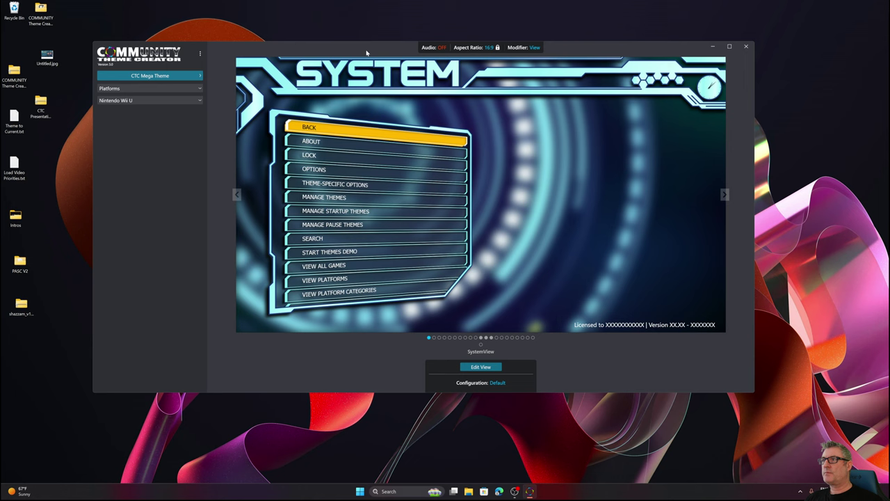
# Preview the filters view as Playlists, then the Ace Combat playlist in WallGamesView
pyautogui.click(482, 338)
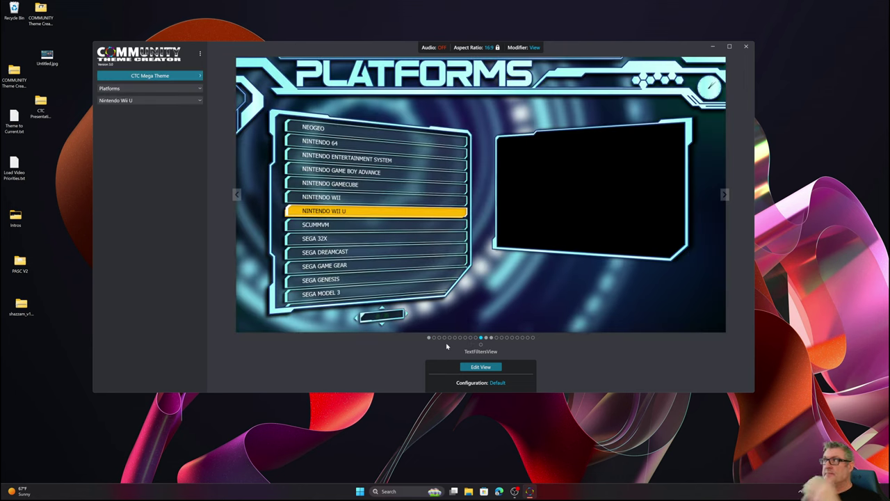
pyautogui.click(163, 89)
pyautogui.click(155, 97)
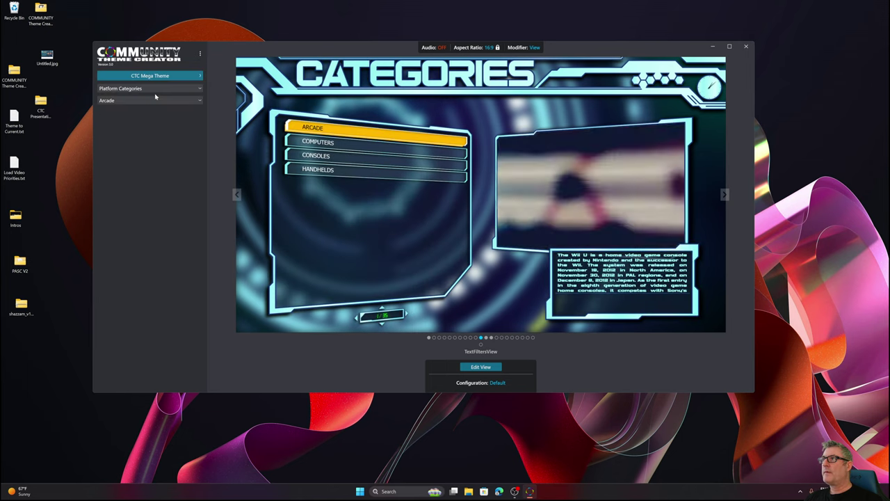
pyautogui.click(142, 89)
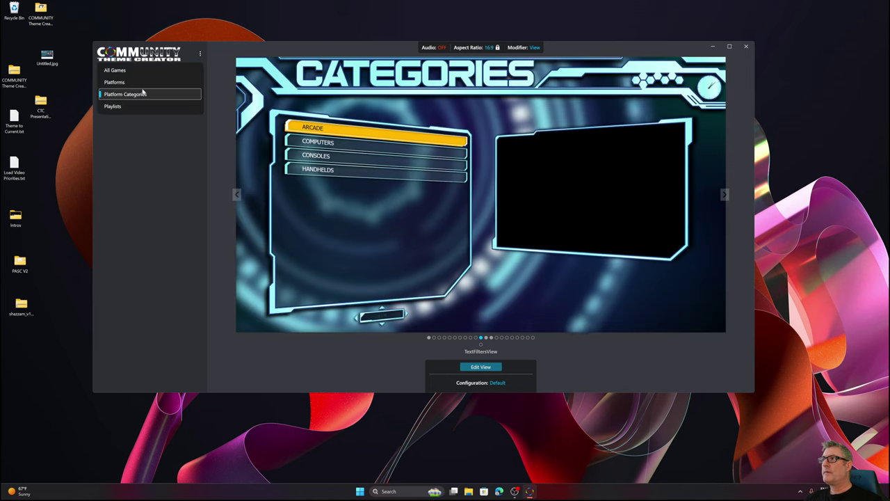
pyautogui.click(138, 106)
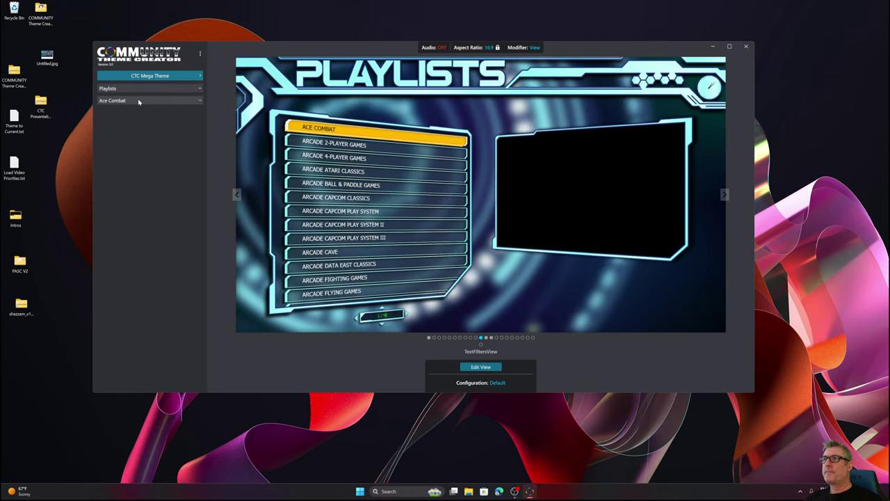
pyautogui.click(489, 338)
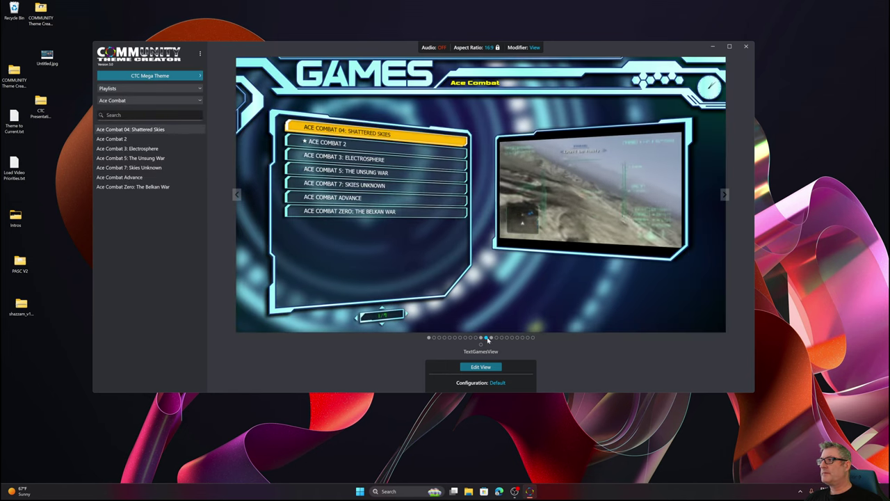
pyautogui.click(491, 337)
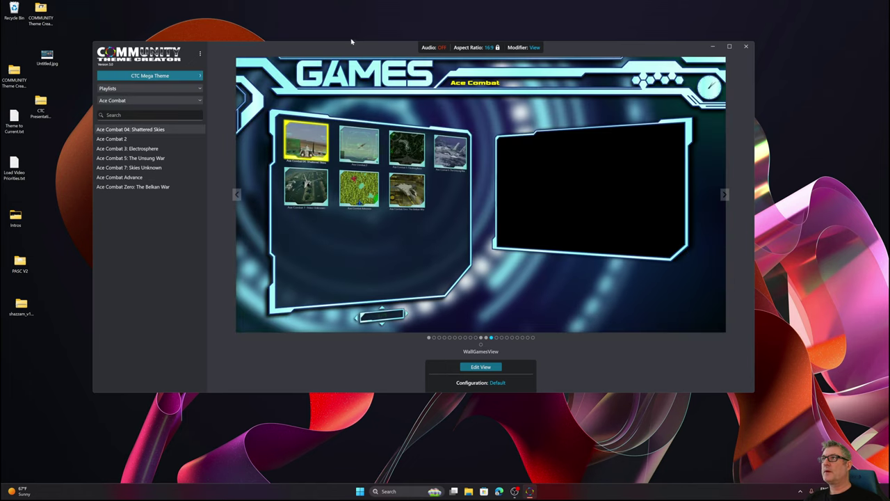
# Maximize the Theme Creator window so the Ace Combat 04 wall games preview plays full size
pyautogui.doubleClick(352, 50)
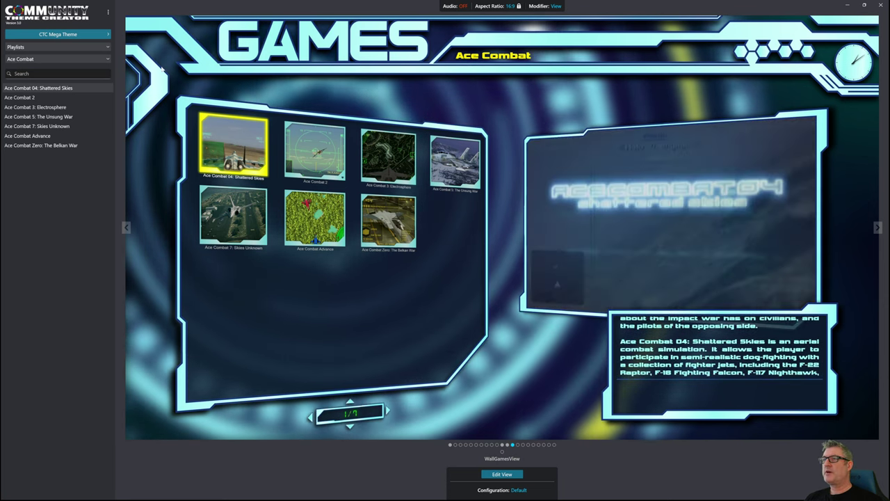
# Keep Ace Combat as the selected playlist and open the Theme Manager from the CTC Mega Theme button
pyautogui.click(61, 59)
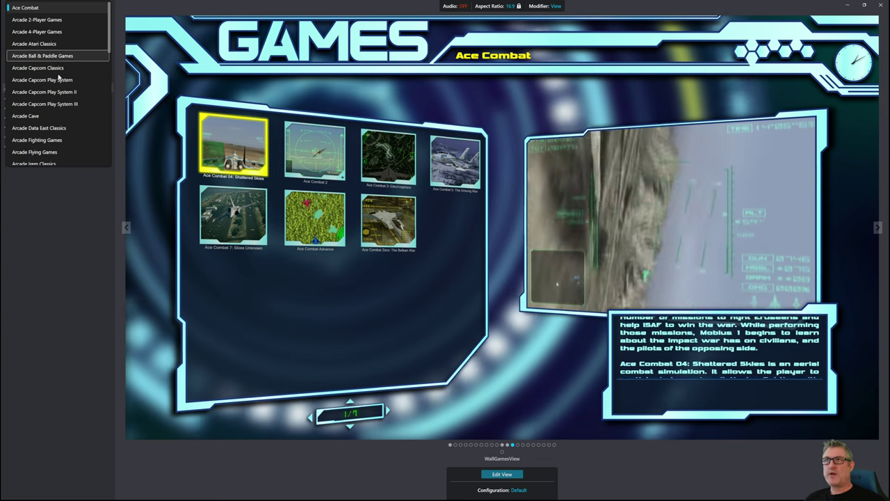
pyautogui.click(67, 195)
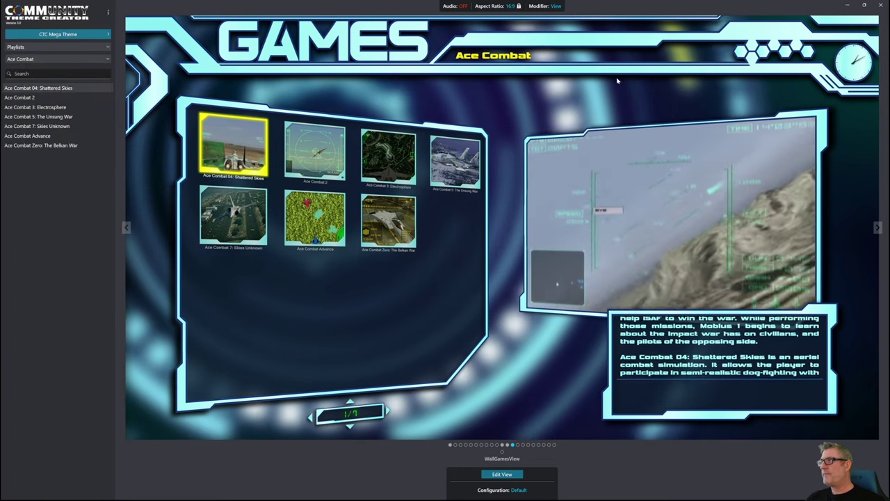
pyautogui.click(58, 34)
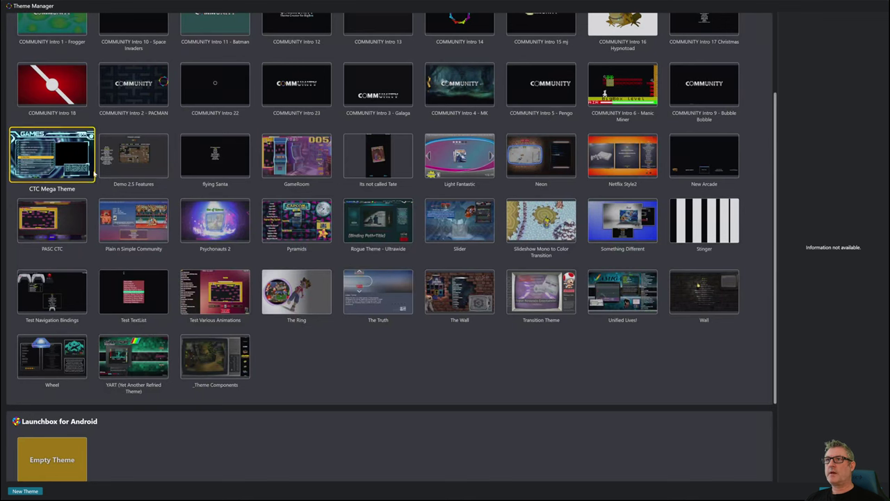
# Select CTC Mega Theme in the Theme Manager to show its details
pyautogui.click(67, 167)
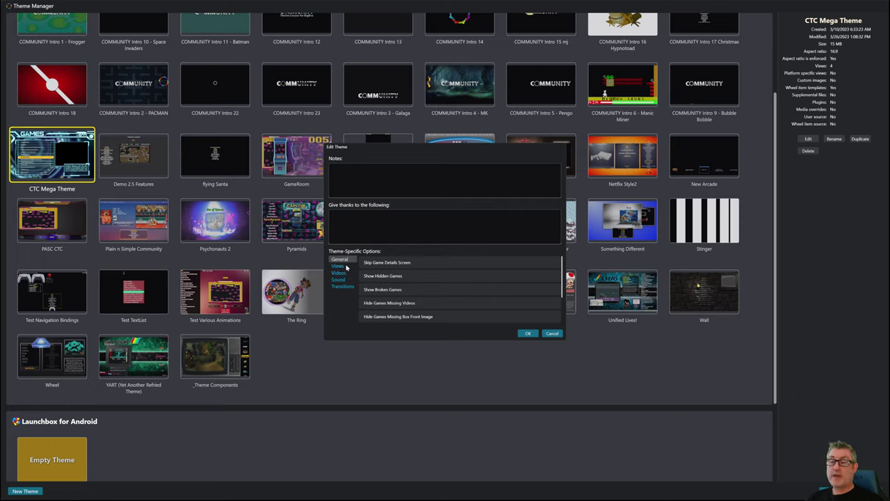
# Browse the Videos, Sound and Transitions options, then scroll the Views options to the list title settings
pyautogui.click(339, 273)
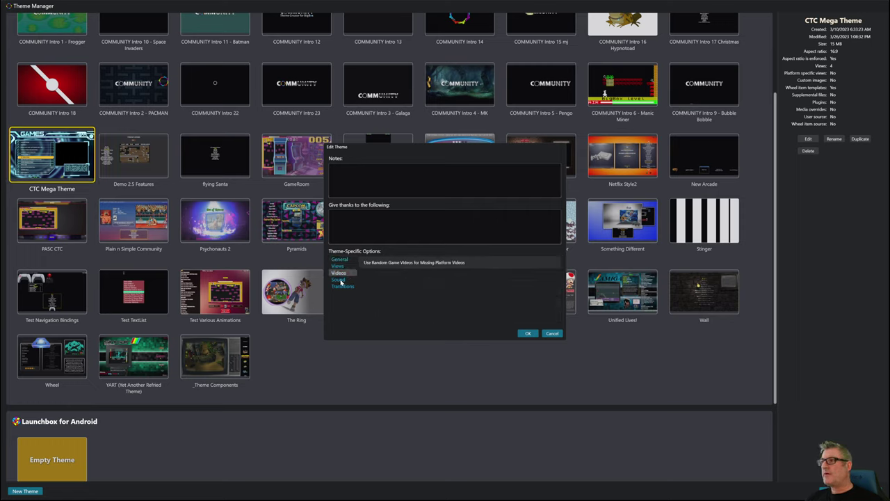
pyautogui.click(339, 280)
pyautogui.click(343, 286)
pyautogui.click(338, 279)
pyautogui.click(338, 273)
pyautogui.click(338, 267)
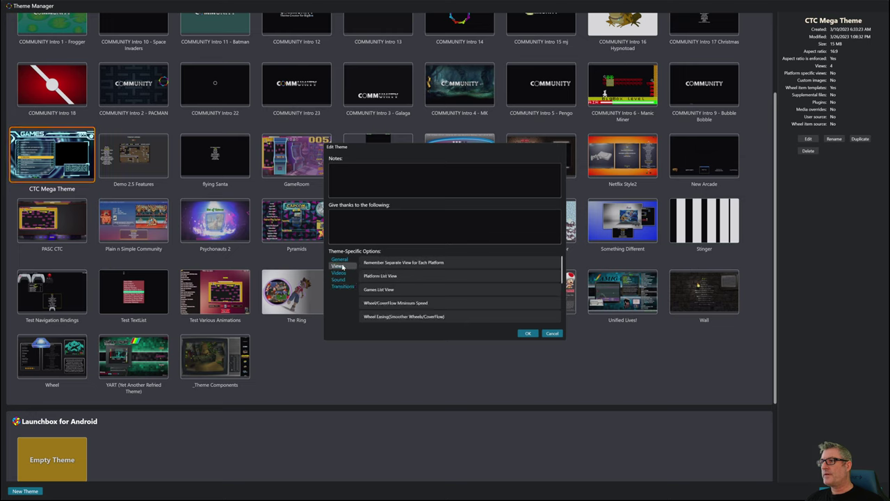
pyautogui.scroll(-5, 472, 281)
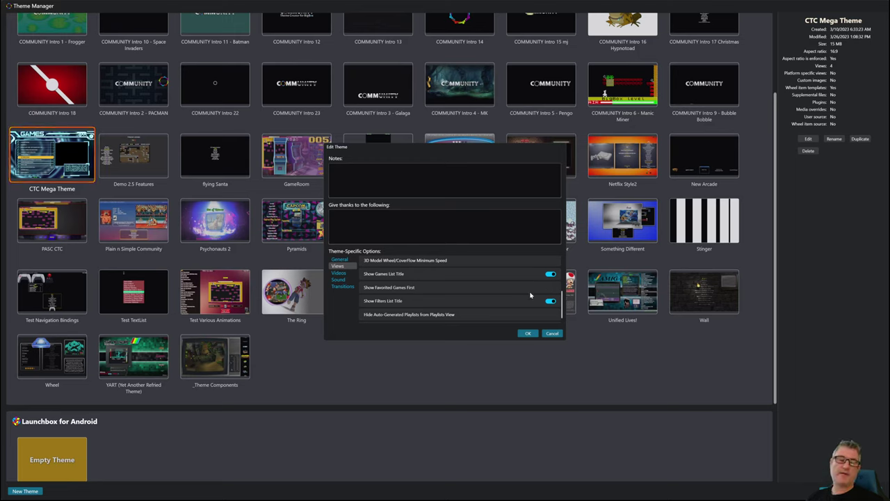
# Look through the Videos, Sound, Transitions and Views option groups twice, returning to General
pyautogui.click(339, 274)
pyautogui.click(340, 279)
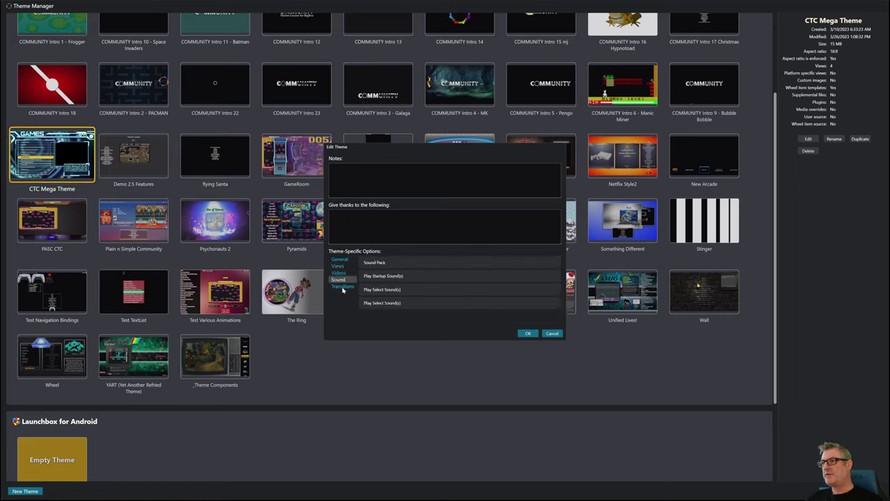
pyautogui.click(342, 288)
pyautogui.click(341, 279)
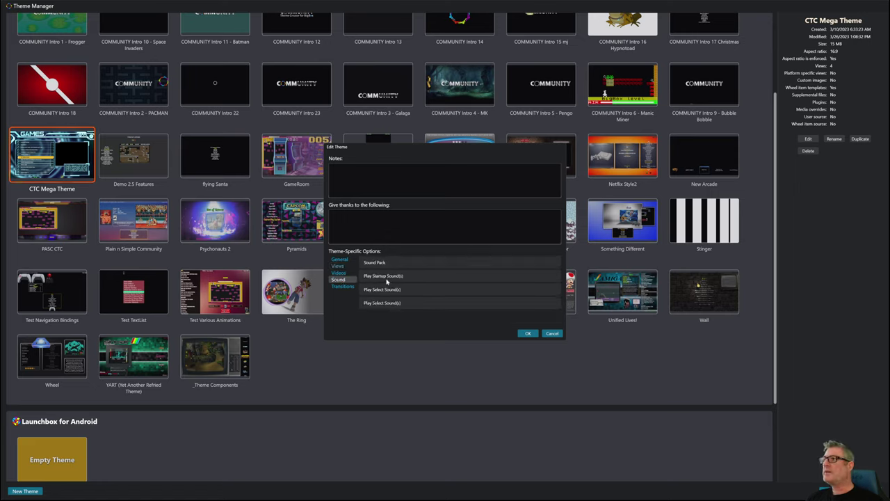
pyautogui.click(341, 273)
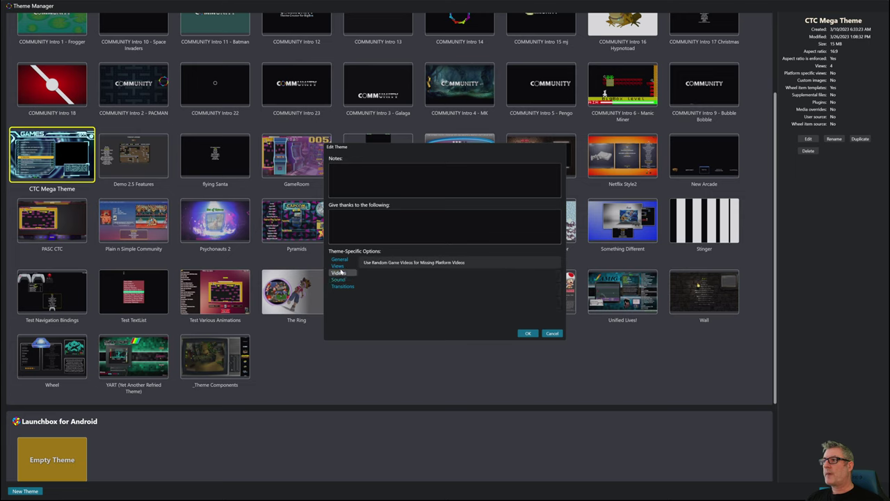
pyautogui.click(338, 267)
pyautogui.click(341, 259)
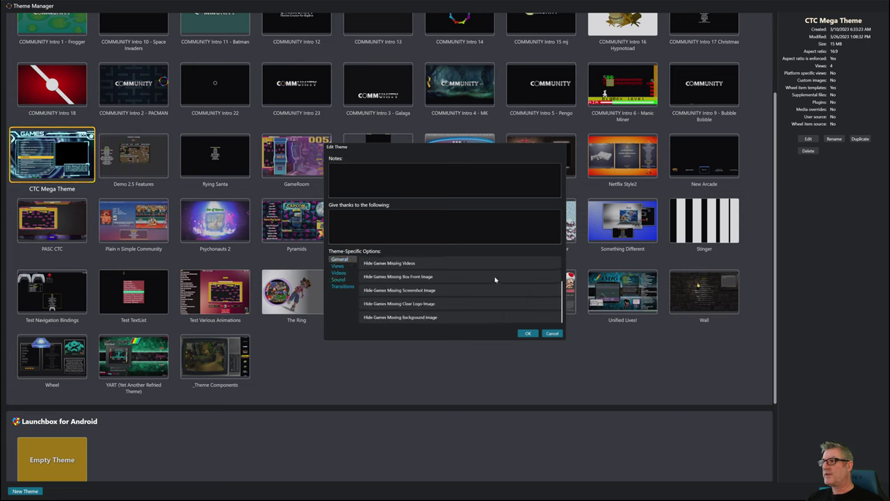
pyautogui.click(342, 266)
pyautogui.click(343, 273)
pyautogui.click(341, 280)
pyautogui.click(343, 288)
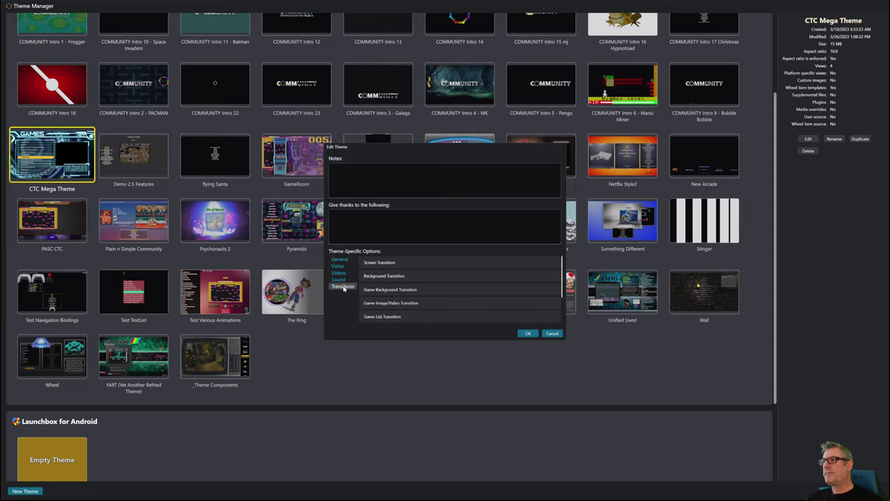
pyautogui.click(340, 260)
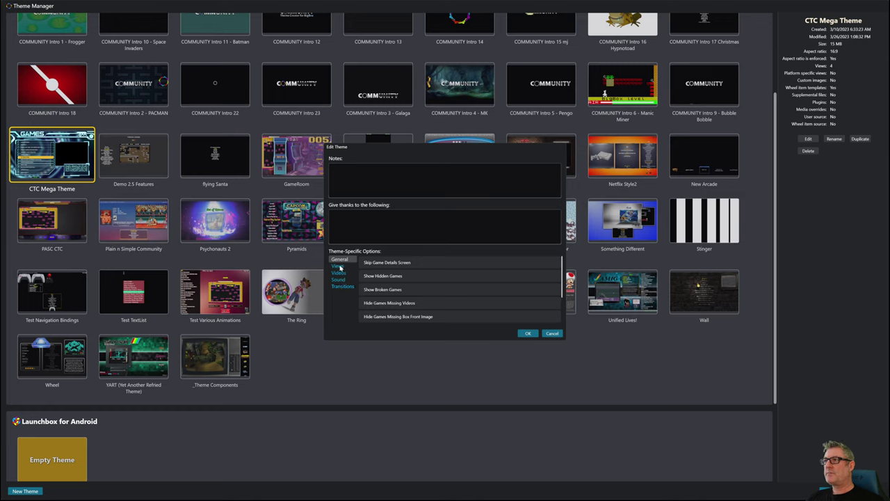
# Review the Views, Videos, Sound and Transitions groups two more times, finishing on General options
pyautogui.click(339, 266)
pyautogui.click(339, 273)
pyautogui.click(339, 279)
pyautogui.click(341, 286)
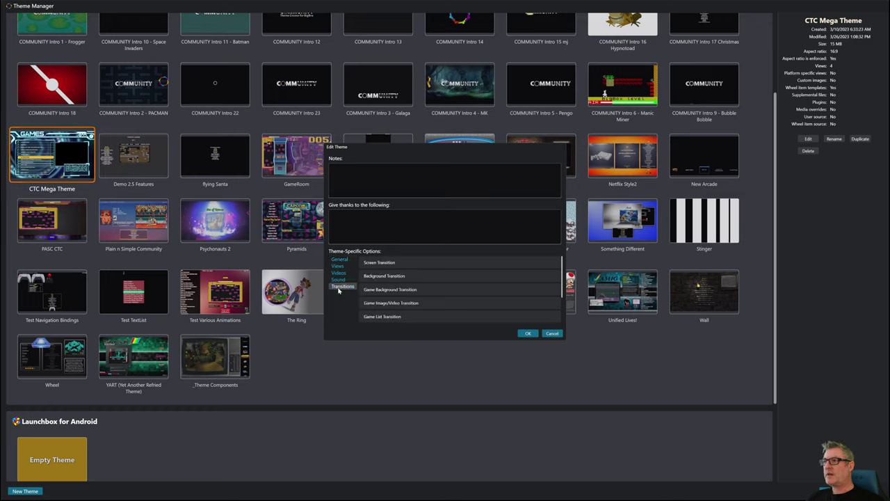
pyautogui.click(338, 279)
pyautogui.click(338, 273)
pyautogui.click(338, 263)
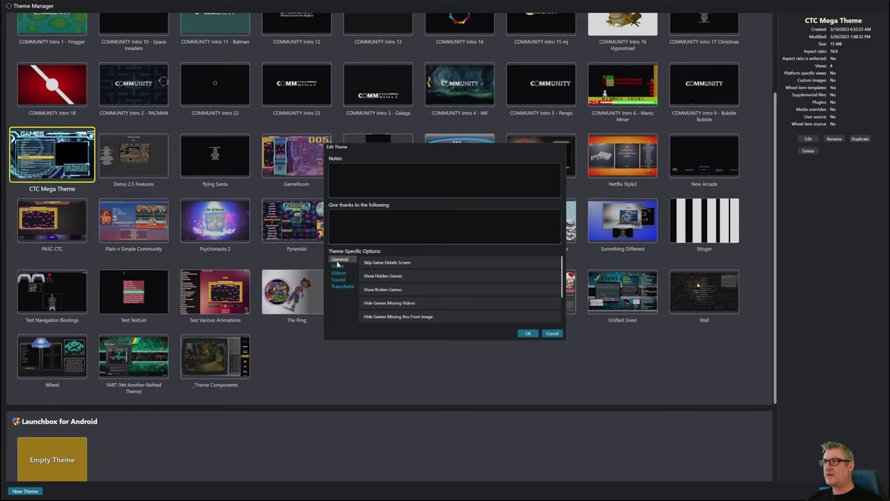
pyautogui.click(338, 266)
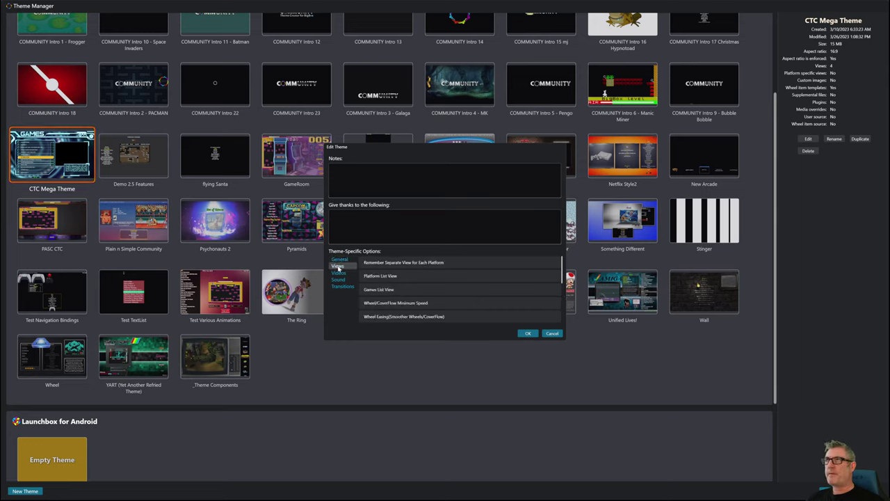
pyautogui.click(338, 273)
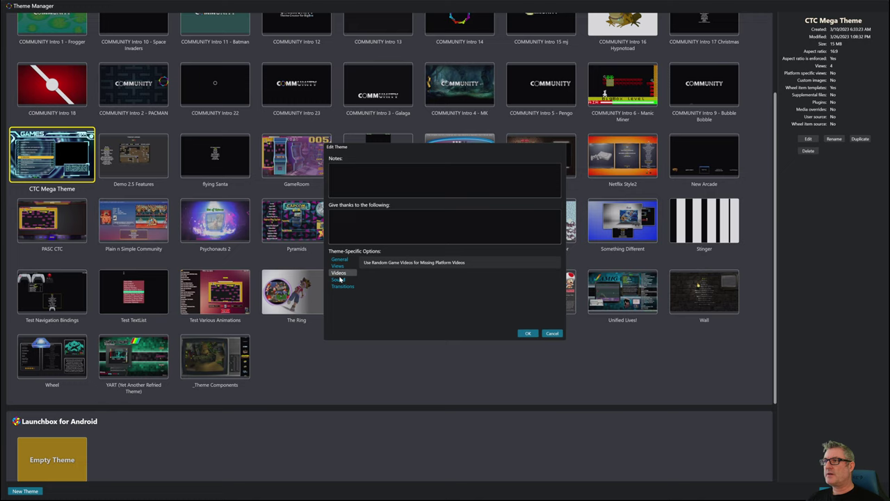
pyautogui.click(338, 279)
pyautogui.click(341, 287)
pyautogui.click(339, 272)
pyautogui.click(339, 260)
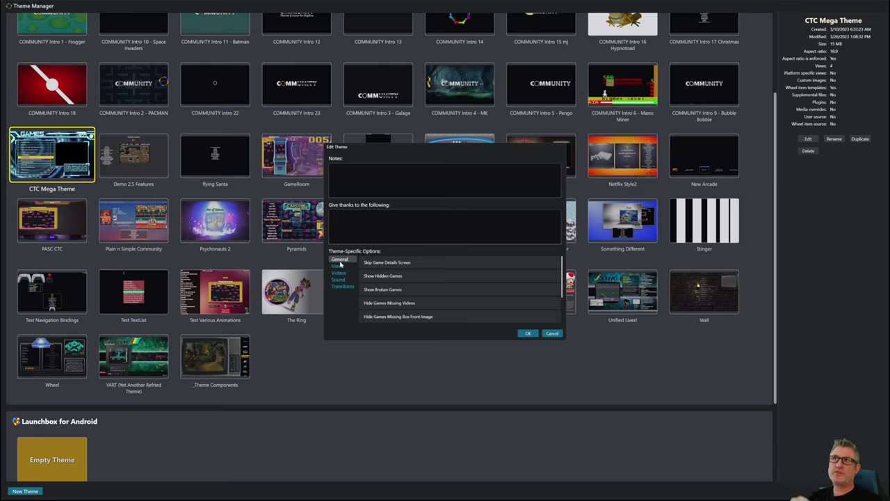
# Cancel the CTC Mega Theme Edit Theme dialog without saving, returning to the Theme Manager grid
pyautogui.click(553, 334)
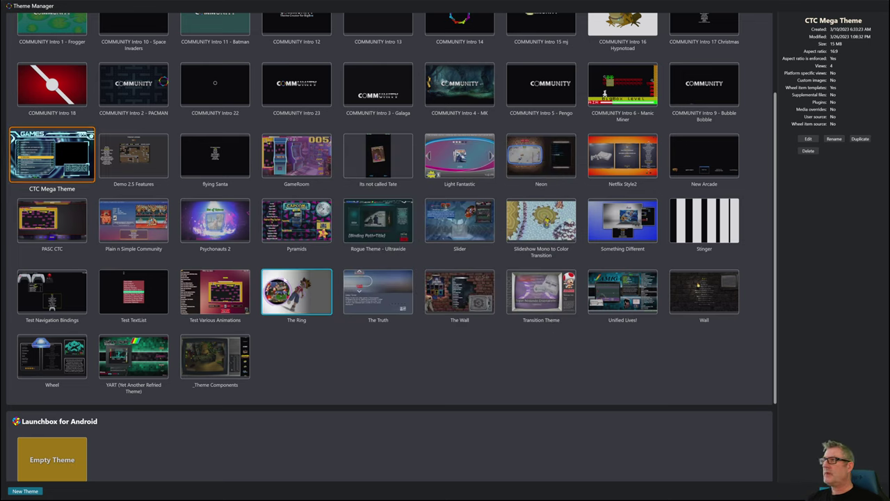